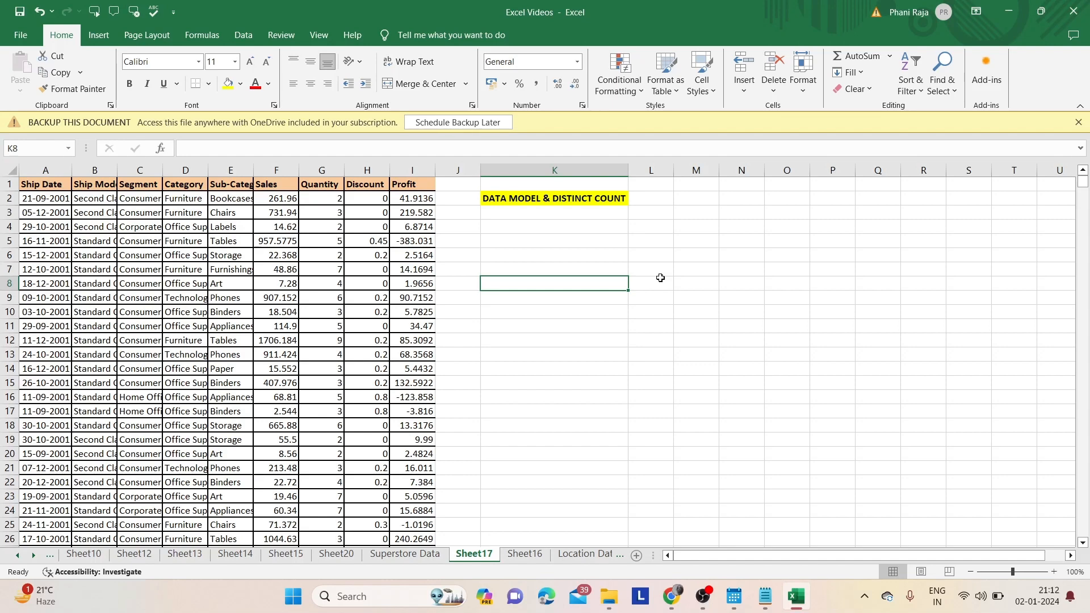
- Enter the heading Product in K8 and the values 1, 2, 1, 3, 2, 1 in K9:K14
{"action": "type", "text": "Product"}
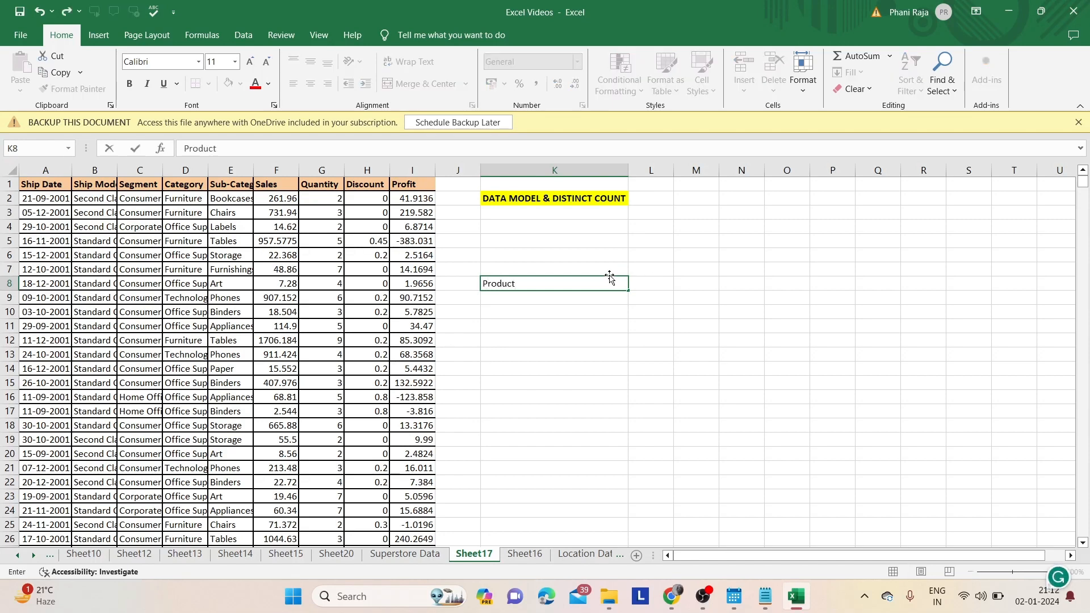
{"action": "key", "text": "Return"}
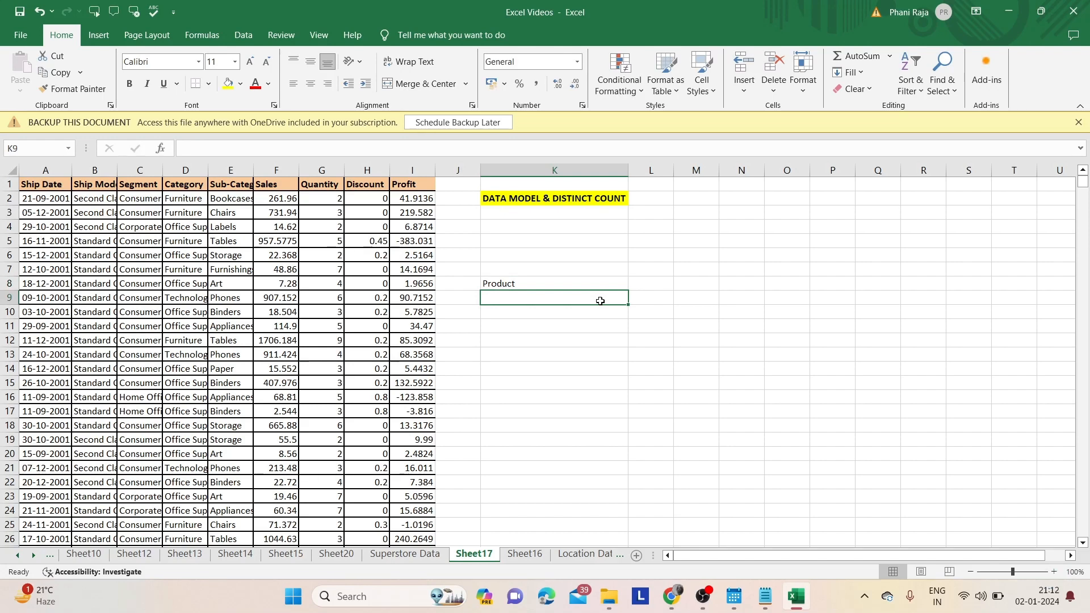
{"action": "type", "text": "1"}
{"action": "key", "text": "Return"}
{"action": "type", "text": "2"}
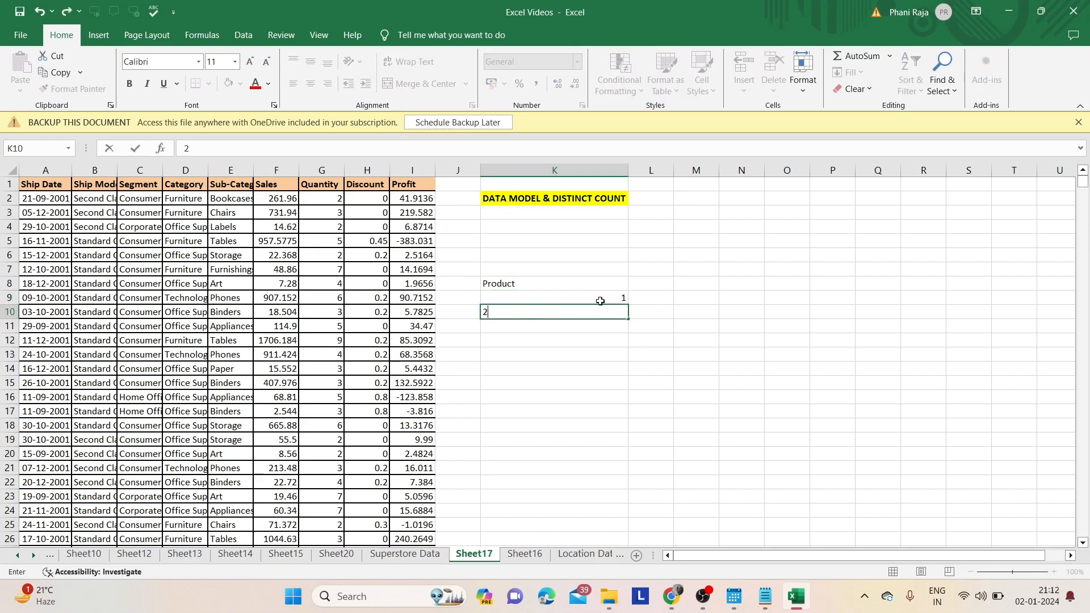
{"action": "key", "text": "Return"}
{"action": "type", "text": "1"}
{"action": "key", "text": "Return"}
{"action": "type", "text": "3"}
{"action": "key", "text": "Return"}
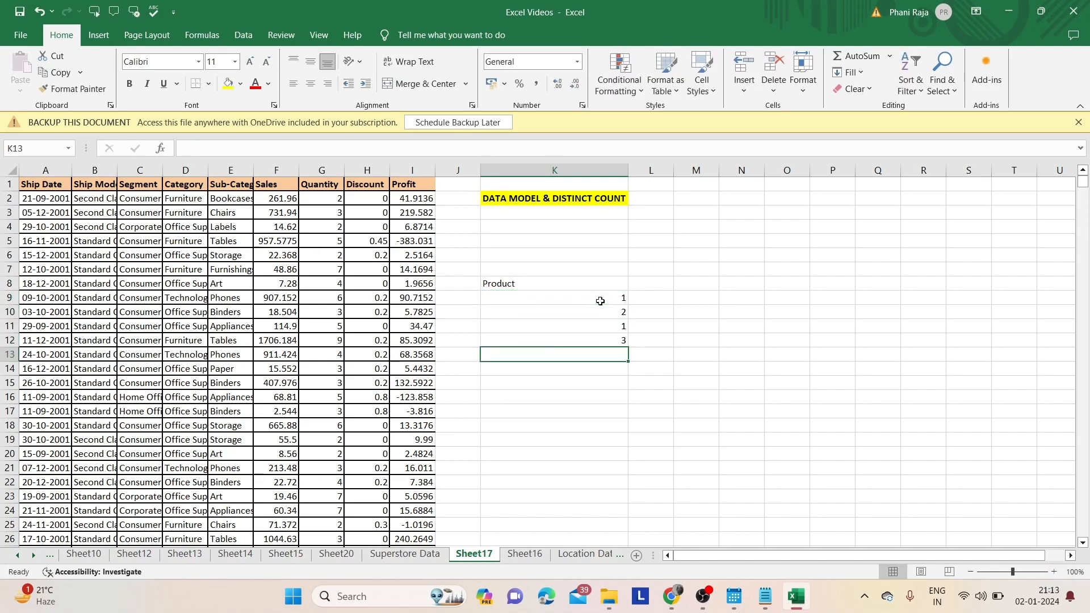
{"action": "type", "text": "2"}
{"action": "key", "text": "Return"}
{"action": "type", "text": "1"}
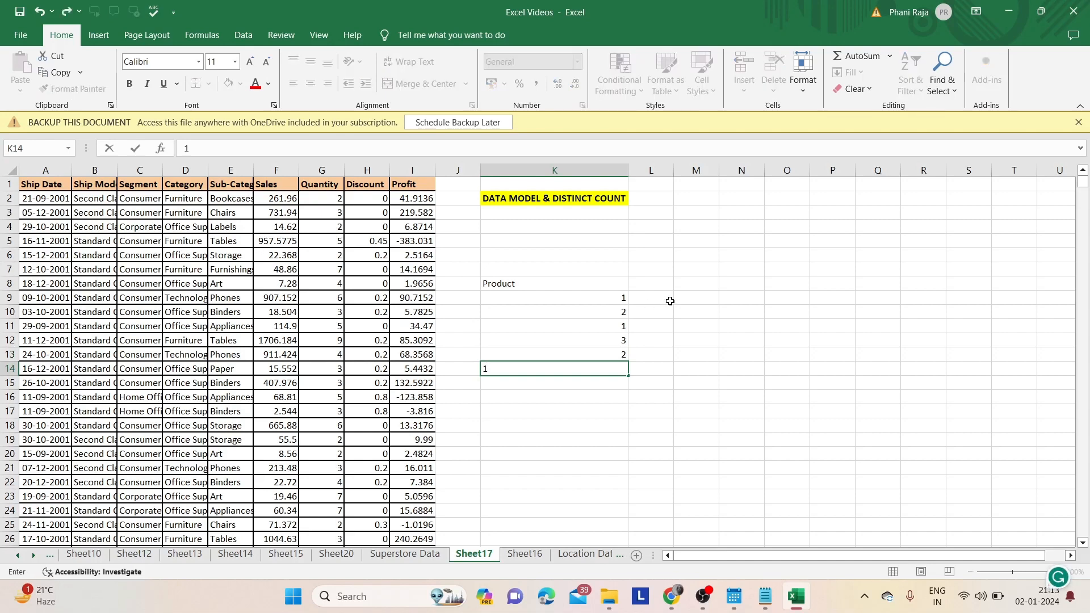
- Count the product entries in K9:K14 with a COUNT formula in L9
{"action": "left_click", "coordinate": [669, 299]}
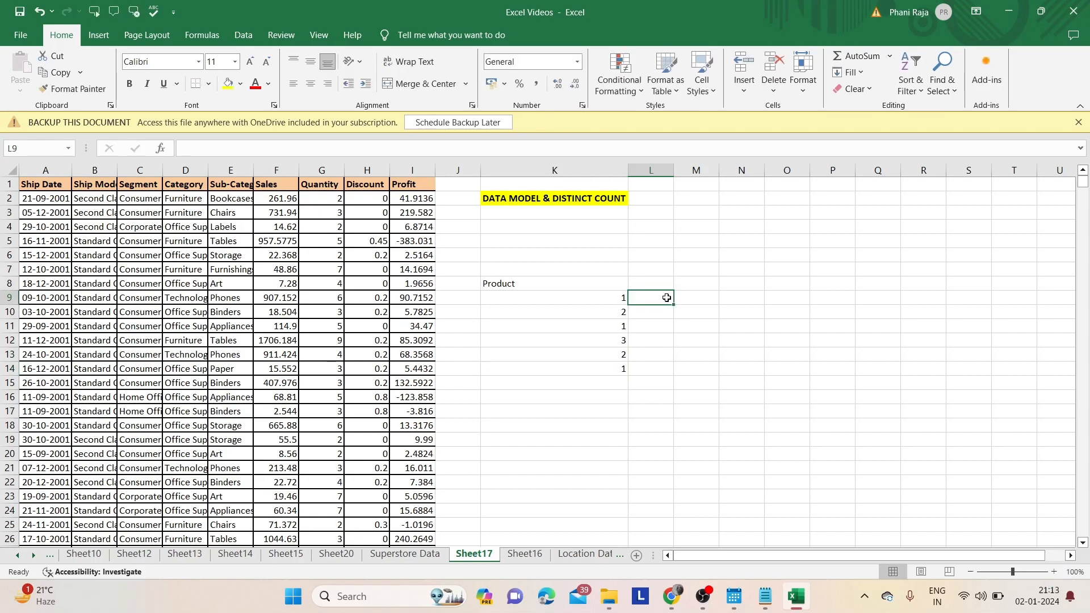
{"action": "type", "text": "=C"}
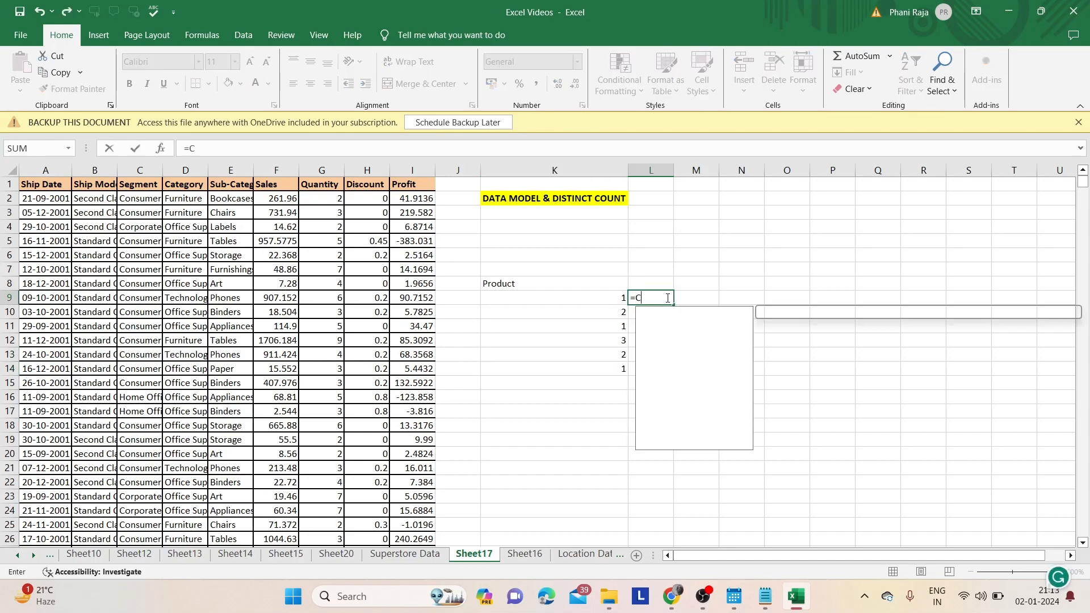
{"action": "type", "text": "ount("}
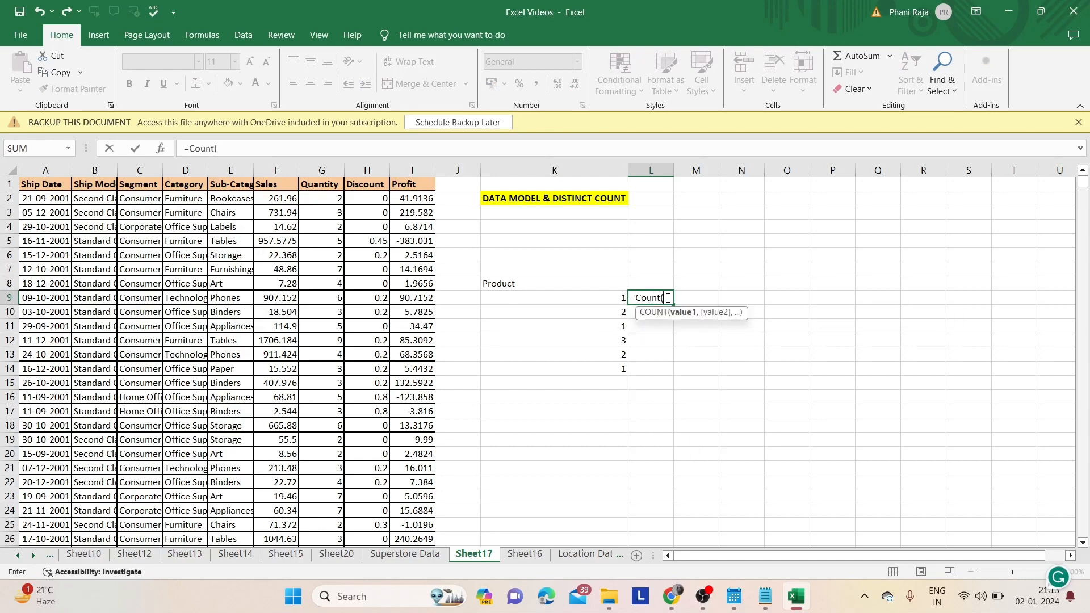
{"action": "left_click_drag", "start_coordinate": [616, 297], "coordinate": [610, 364]}
{"action": "type", "text": ")"}
{"action": "key", "text": "Return"}
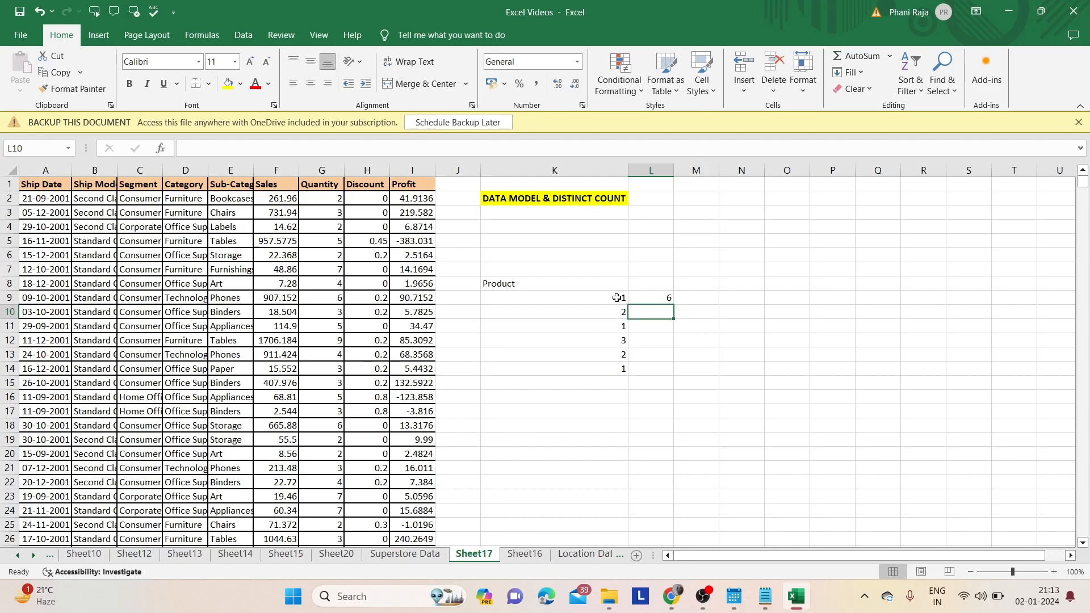
- Examine the repeated and distinct product values in K9:K14 against the COUNT formula in L9
{"action": "left_click_drag", "start_coordinate": [617, 297], "coordinate": [614, 313]}
{"action": "left_click", "coordinate": [615, 315]}
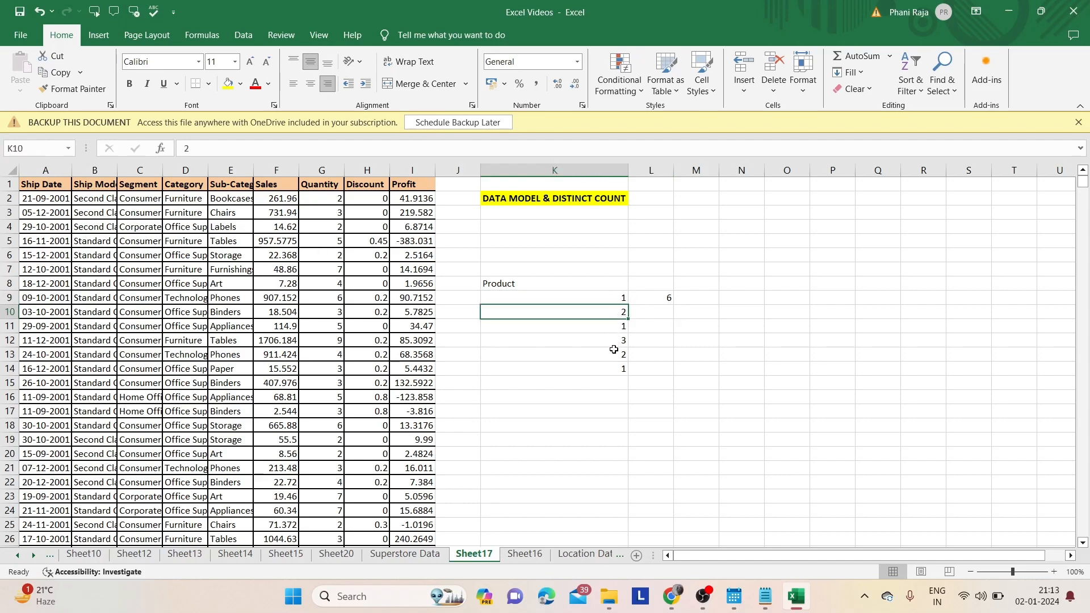
{"action": "left_click", "coordinate": [616, 370]}
{"action": "left_click", "coordinate": [637, 370]}
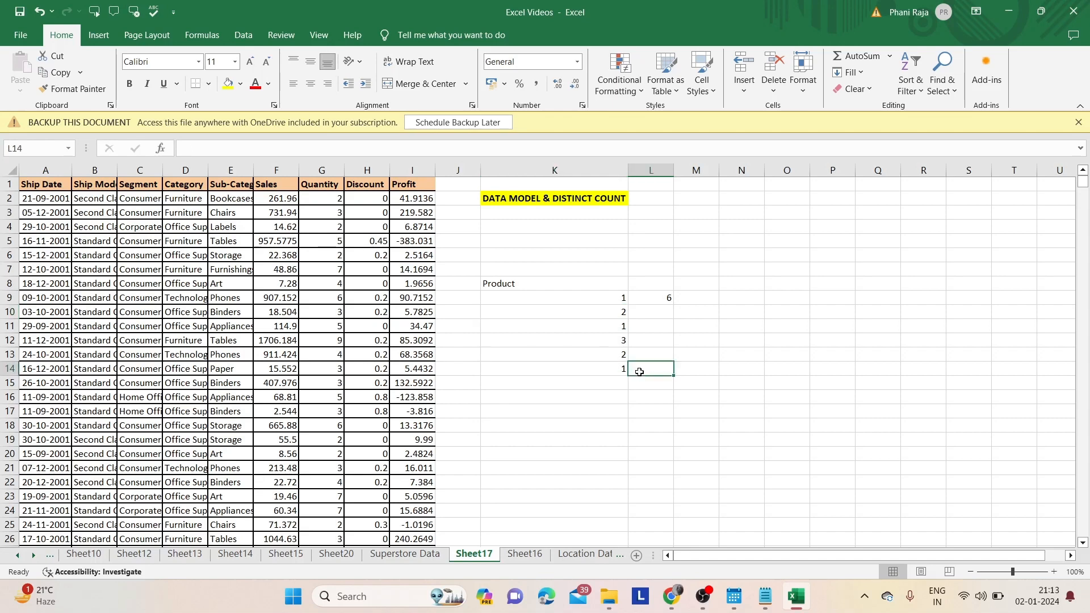
{"action": "left_click", "coordinate": [617, 298]}
{"action": "left_click", "coordinate": [609, 313]}
{"action": "left_click", "coordinate": [609, 342]}
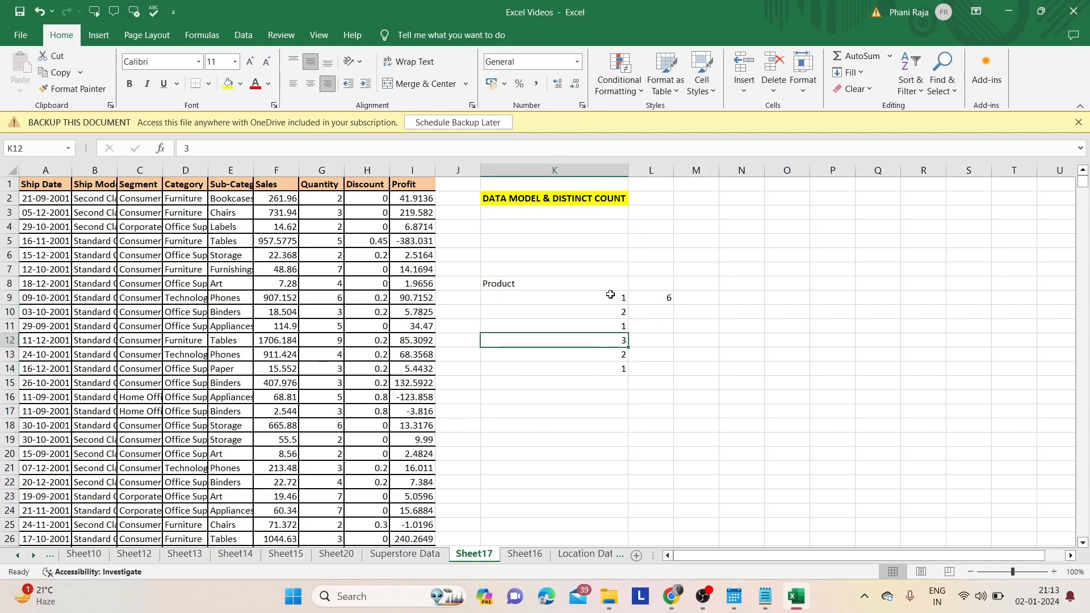
{"action": "left_click_drag", "start_coordinate": [606, 294], "coordinate": [614, 367]}
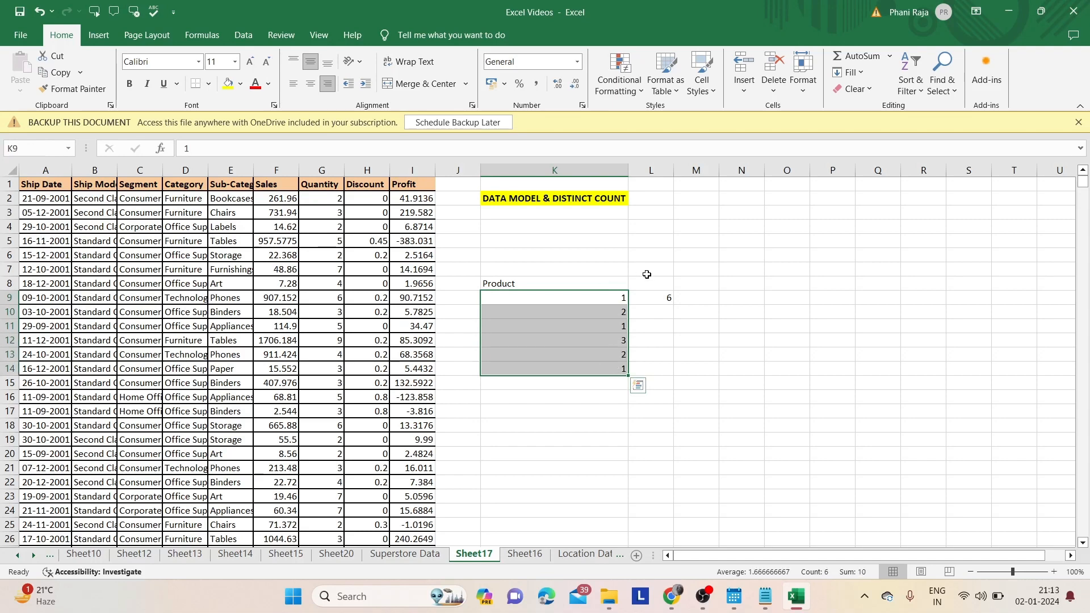
{"action": "left_click", "coordinate": [658, 299]}
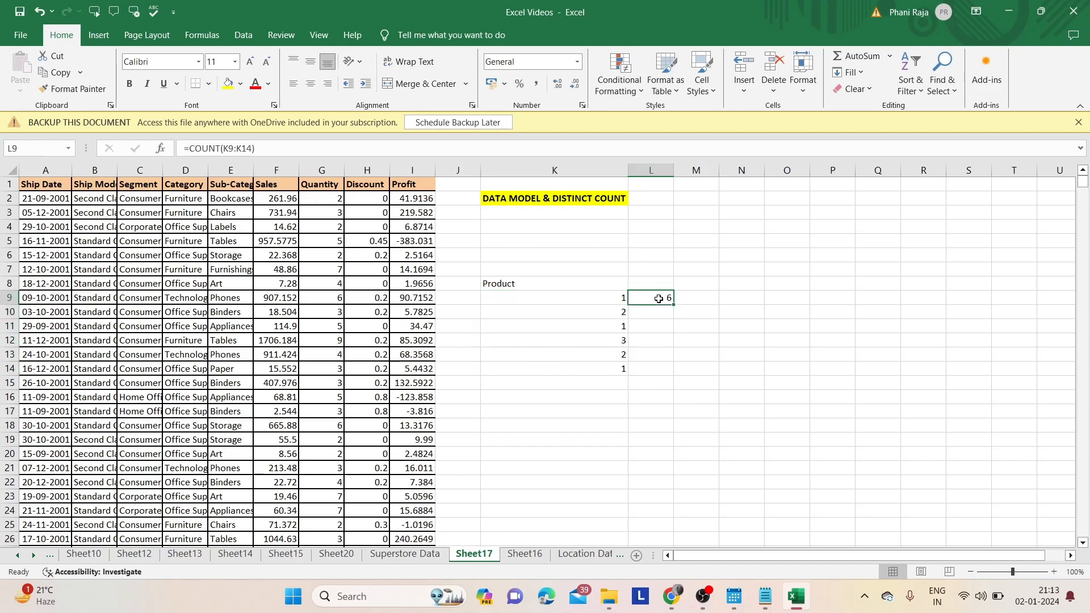
{"action": "left_click", "coordinate": [615, 297]}
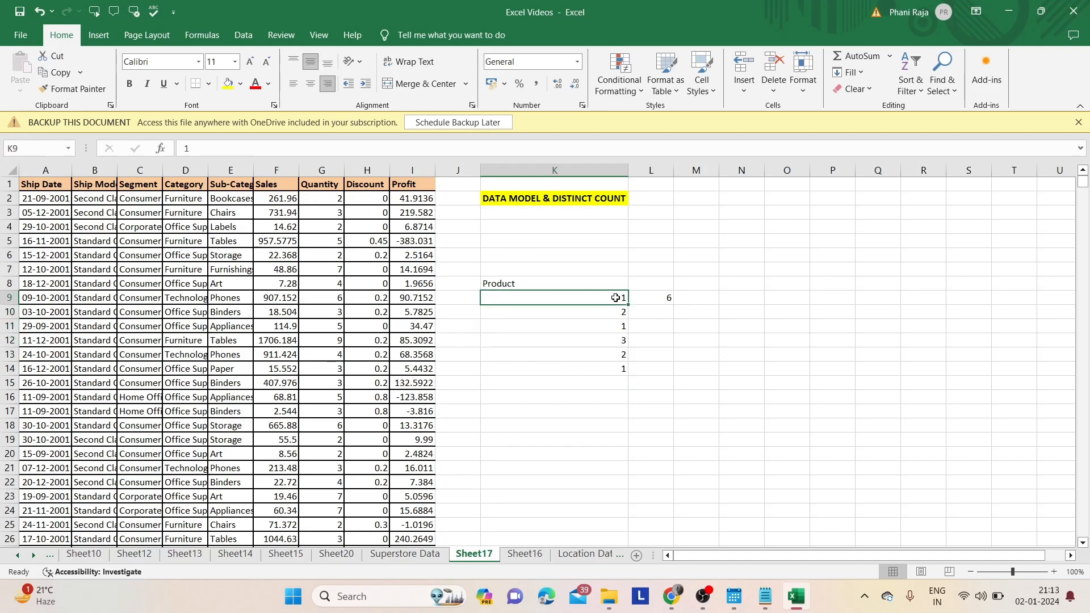
{"action": "left_click", "coordinate": [611, 310]}
{"action": "left_click", "coordinate": [607, 341]}
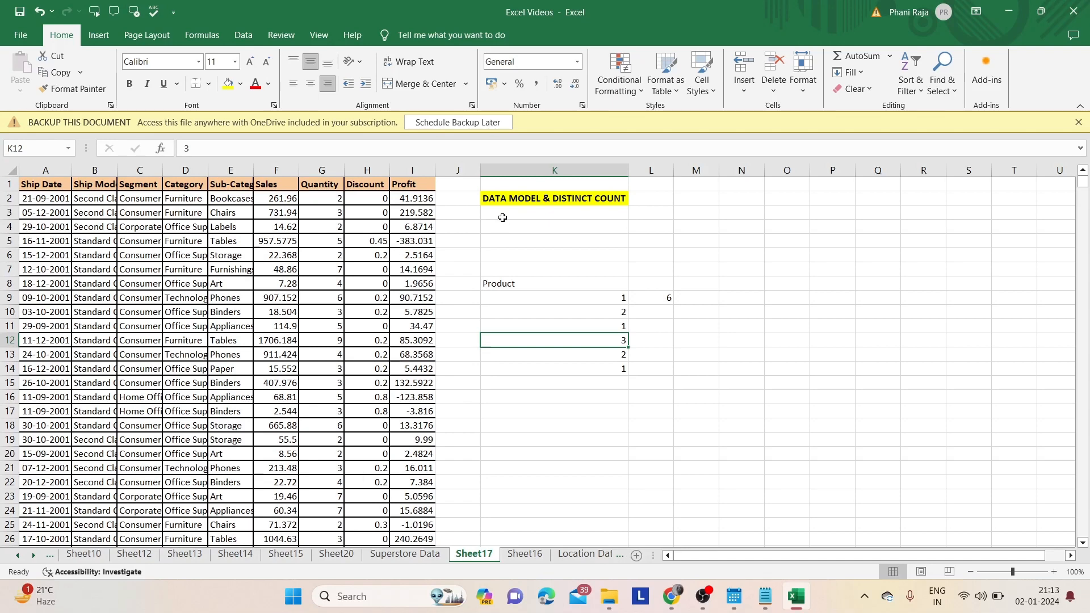
{"action": "left_click", "coordinate": [522, 285]}
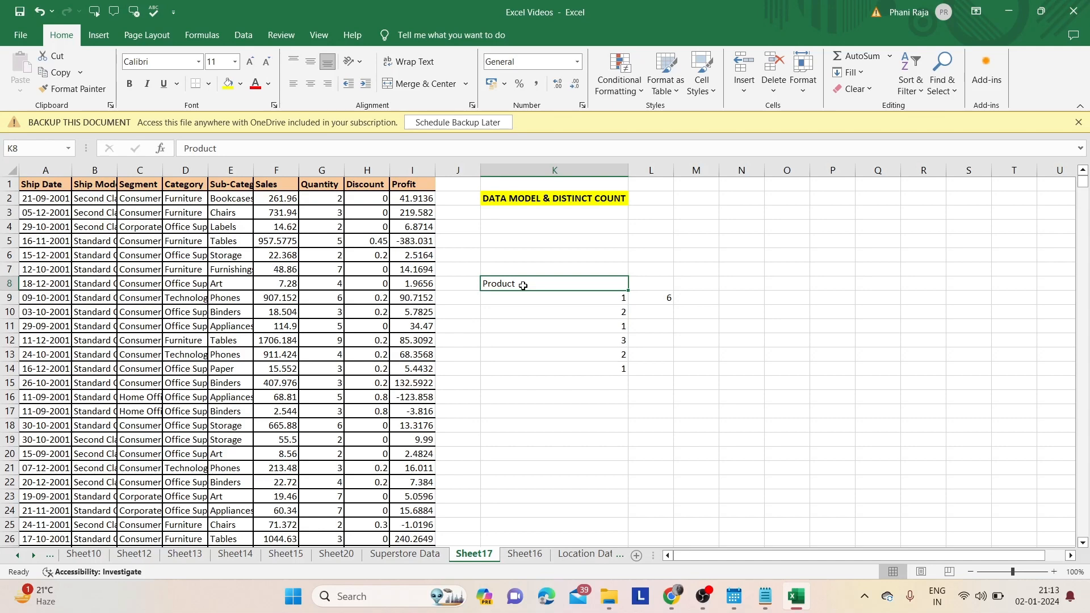
- Create a PivotTable from Sheet17 range A1:I9995 at N5 on the existing worksheet, adding the data to the Data Model
{"action": "left_click", "coordinate": [285, 285]}
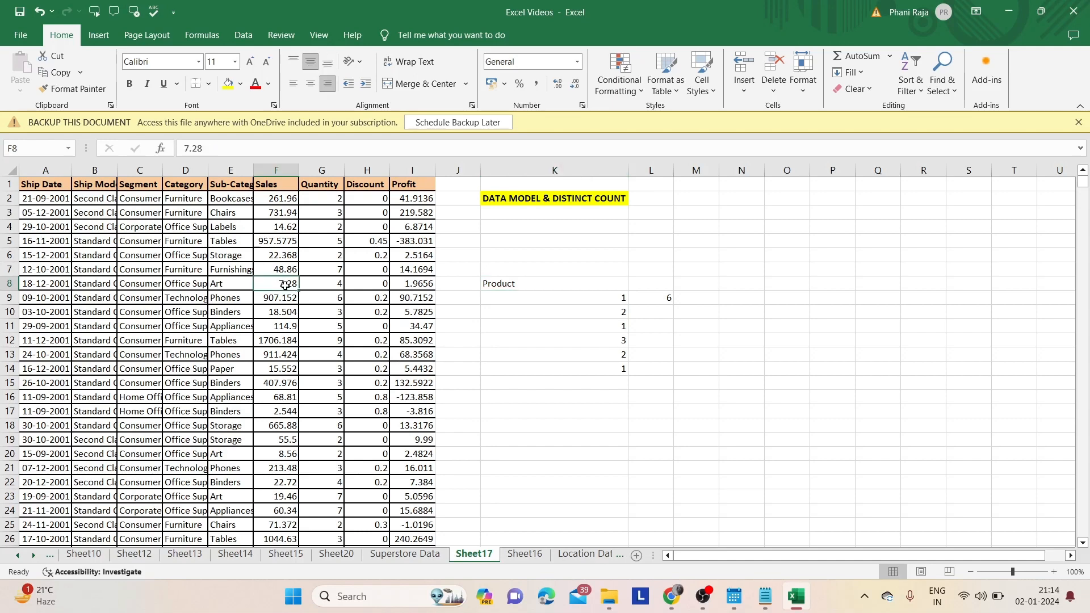
{"action": "left_click", "coordinate": [98, 38]}
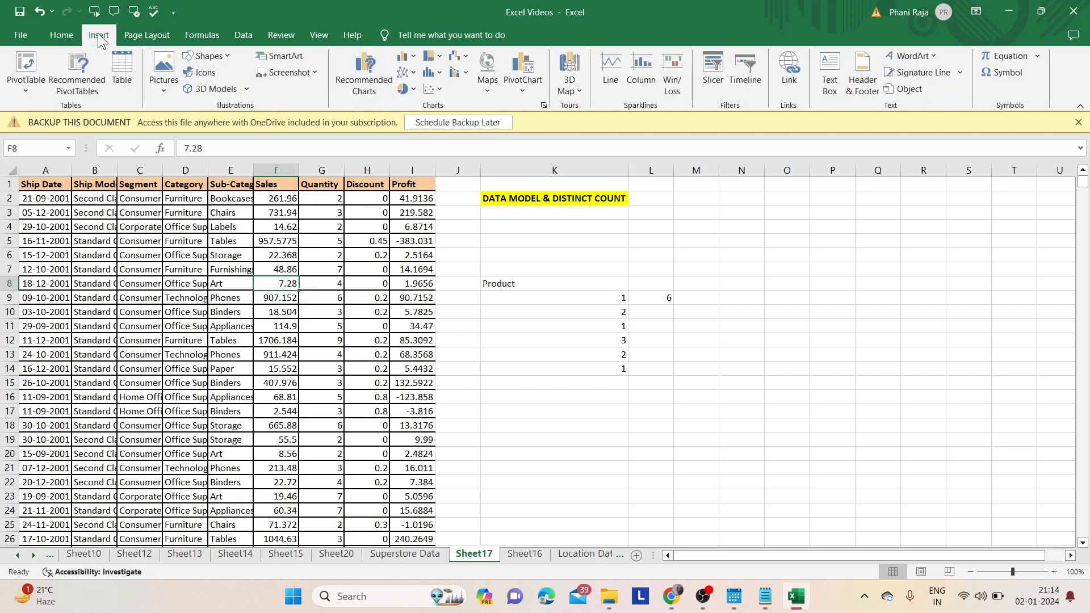
{"action": "left_click", "coordinate": [24, 80]}
{"action": "left_click", "coordinate": [31, 103]}
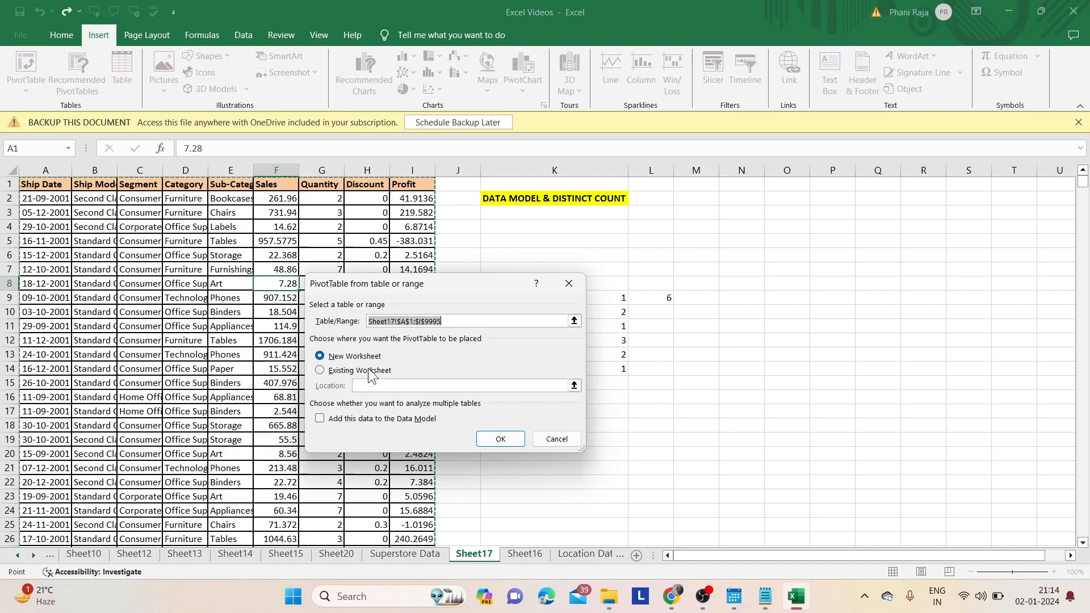
{"action": "left_click", "coordinate": [369, 371]}
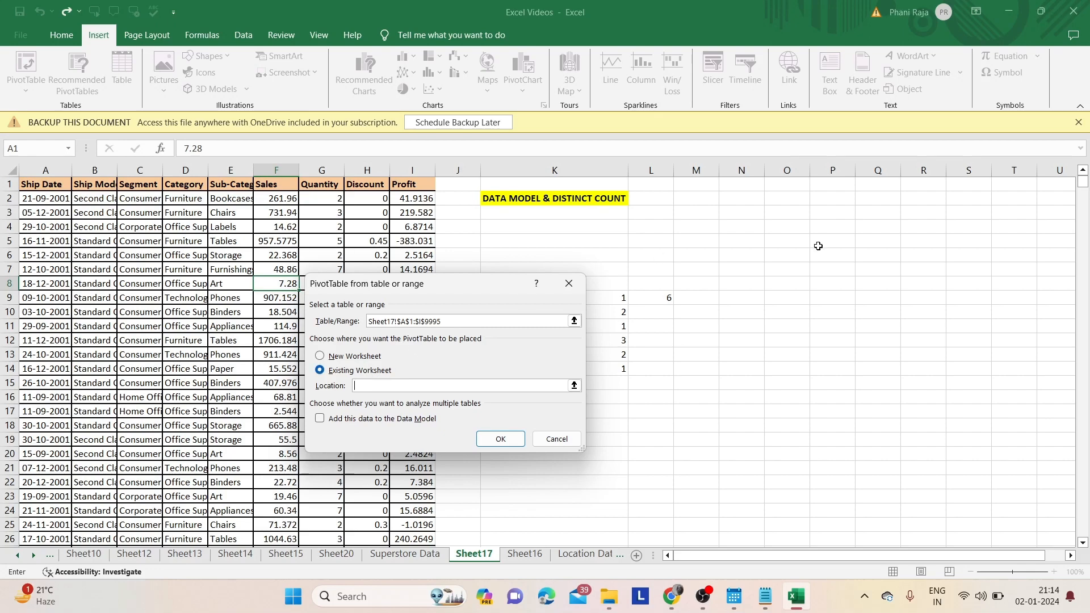
{"action": "left_click", "coordinate": [731, 241]}
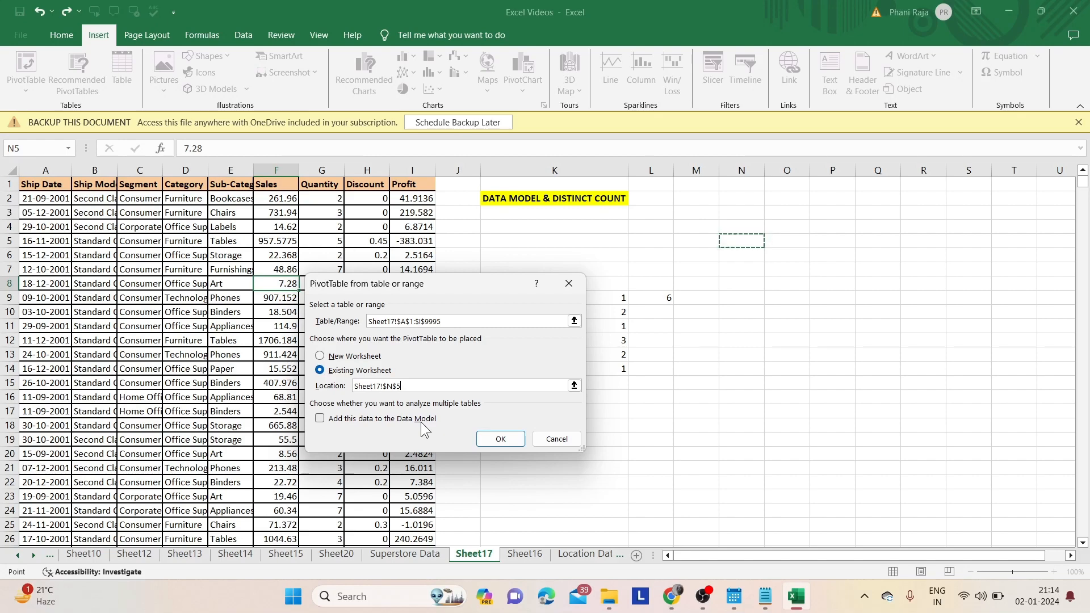
{"action": "left_click", "coordinate": [321, 420]}
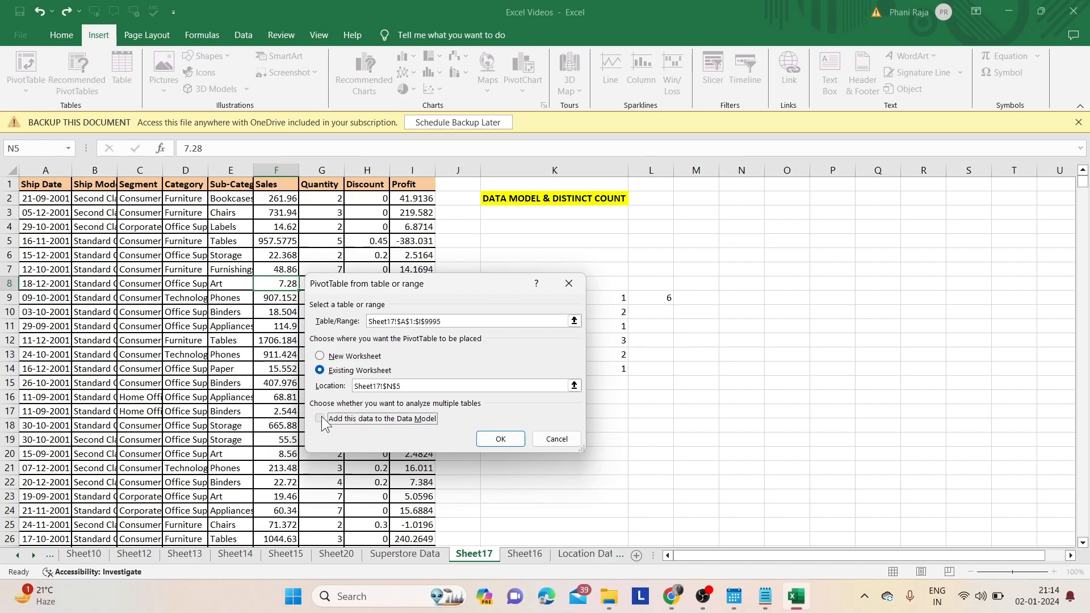
{"action": "left_click", "coordinate": [492, 443]}
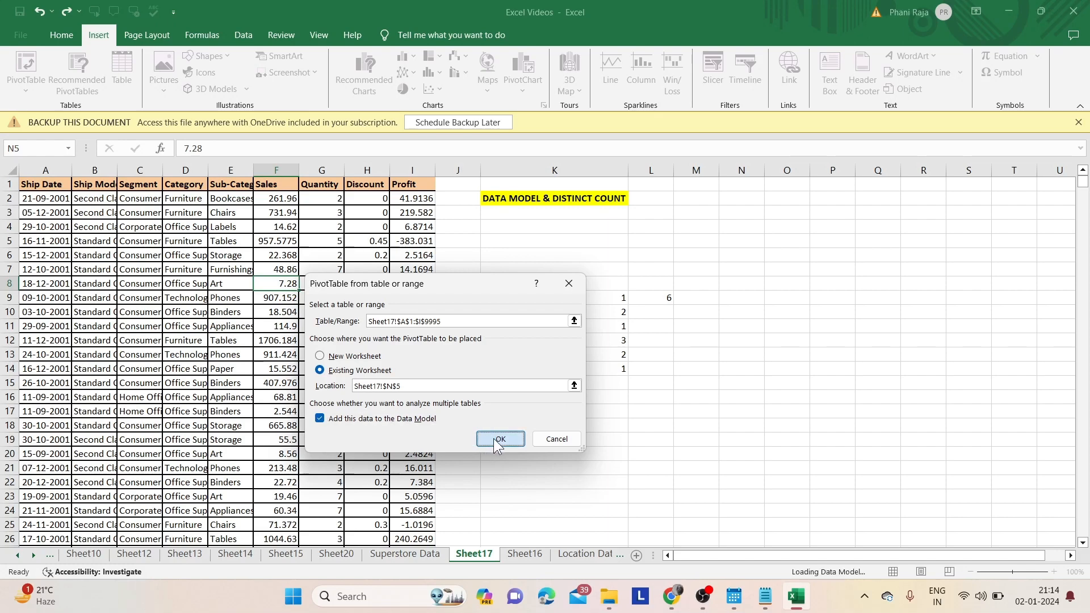
{"action": "left_click", "coordinate": [496, 441]}
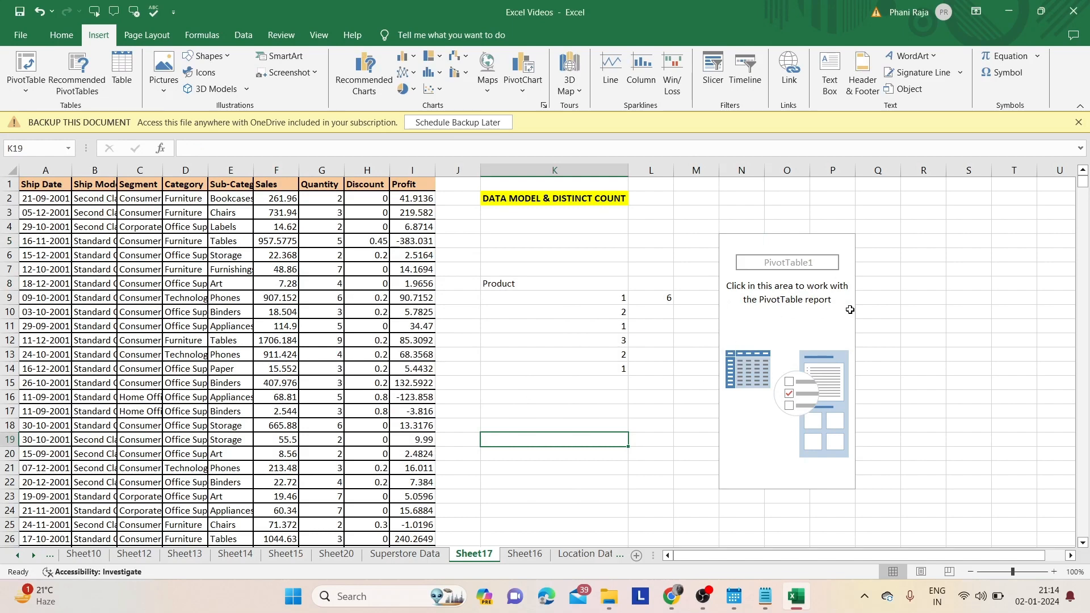
- Build the PivotTable with Category as rows and the count of Sub-Category as values
{"action": "left_click", "coordinate": [753, 339]}
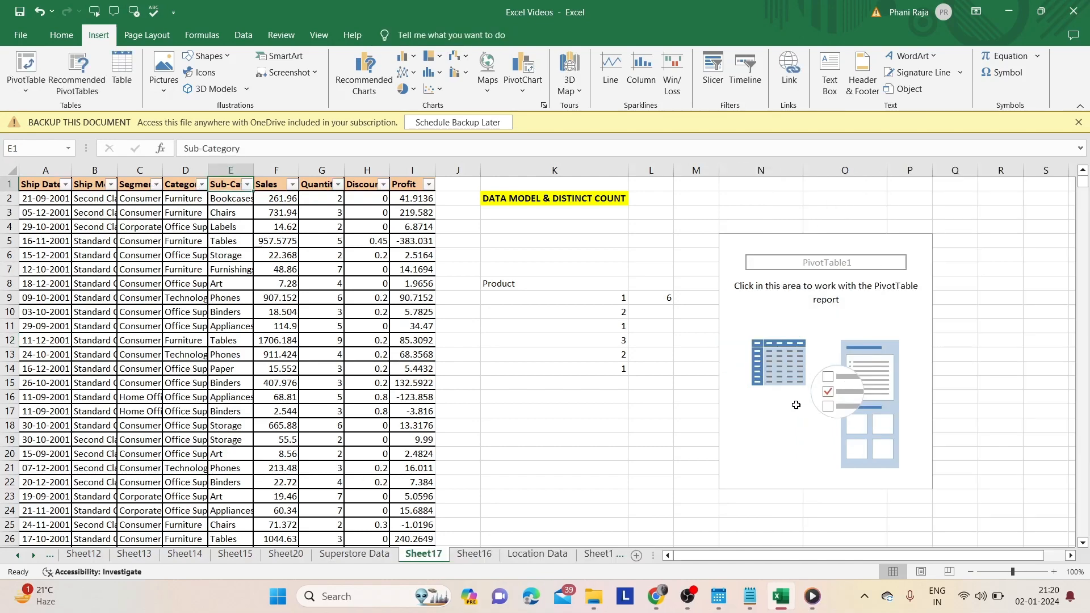
{"action": "left_click", "coordinate": [791, 409]}
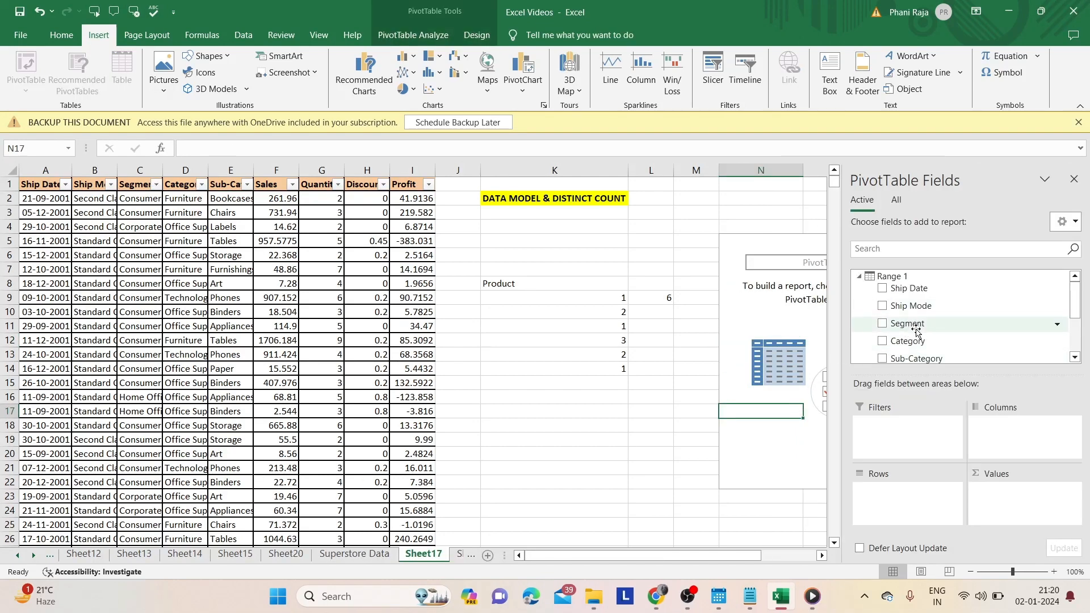
{"action": "left_click_drag", "start_coordinate": [915, 343], "coordinate": [907, 494]}
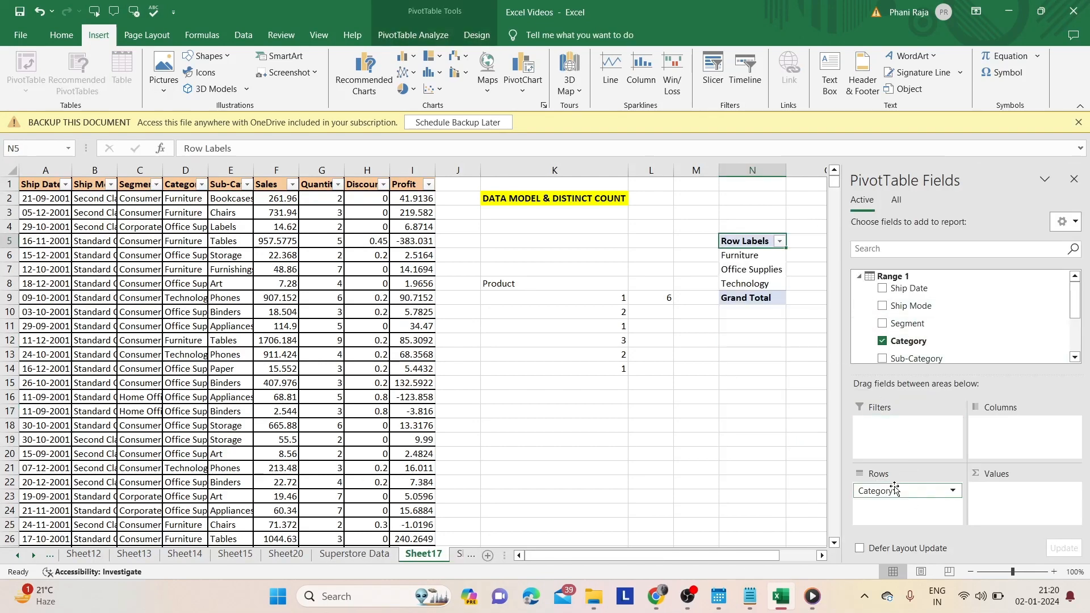
{"action": "left_click_drag", "start_coordinate": [911, 360], "coordinate": [1011, 507]}
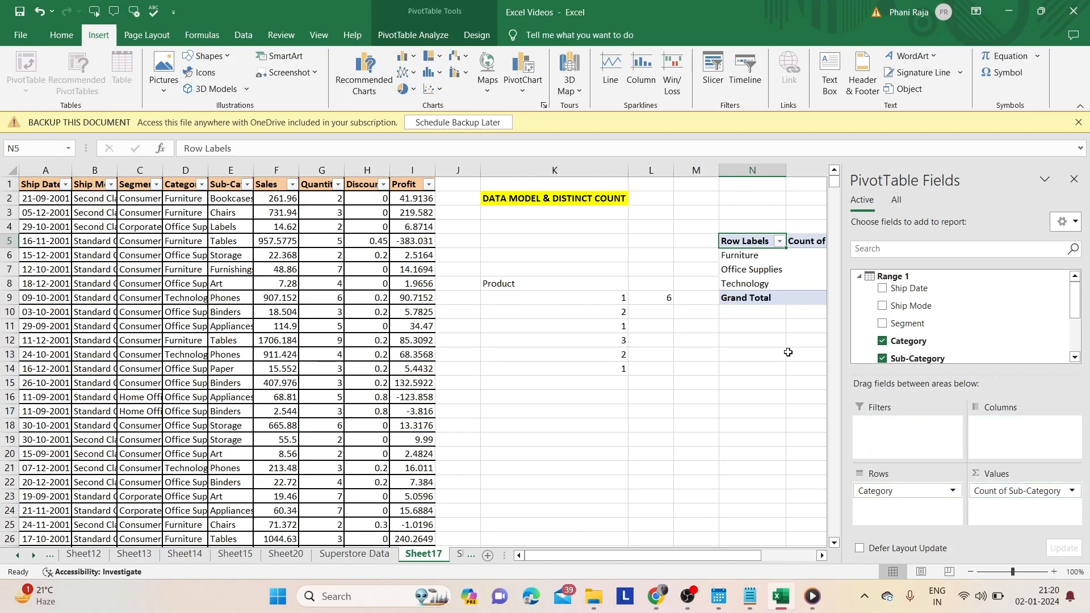
{"action": "left_click", "coordinate": [758, 324]}
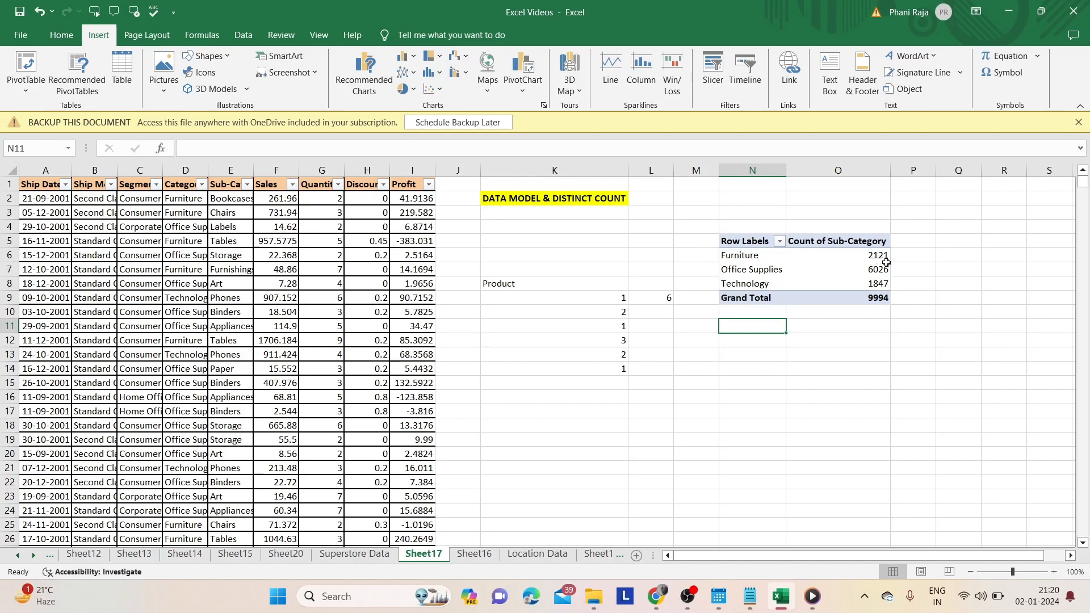
- Filter the source data's Category column to Furniture only and check the entries offered in the Sub-Category filter
{"action": "mouse_move", "coordinate": [886, 262]}
{"action": "left_click", "coordinate": [201, 185]}
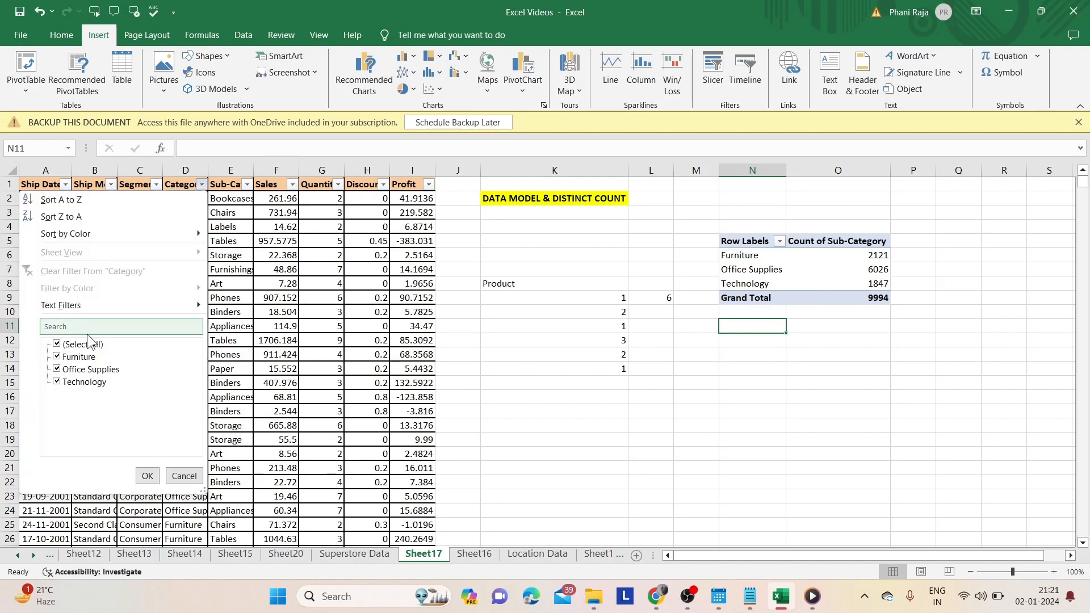
{"action": "left_click", "coordinate": [58, 344]}
{"action": "left_click", "coordinate": [57, 357]}
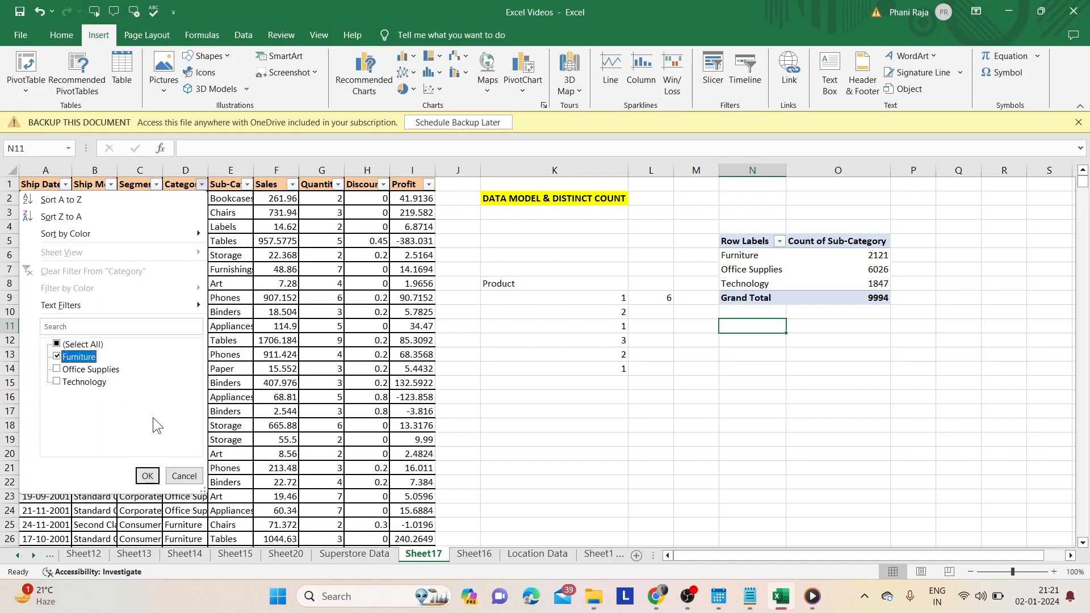
{"action": "left_click", "coordinate": [147, 475]}
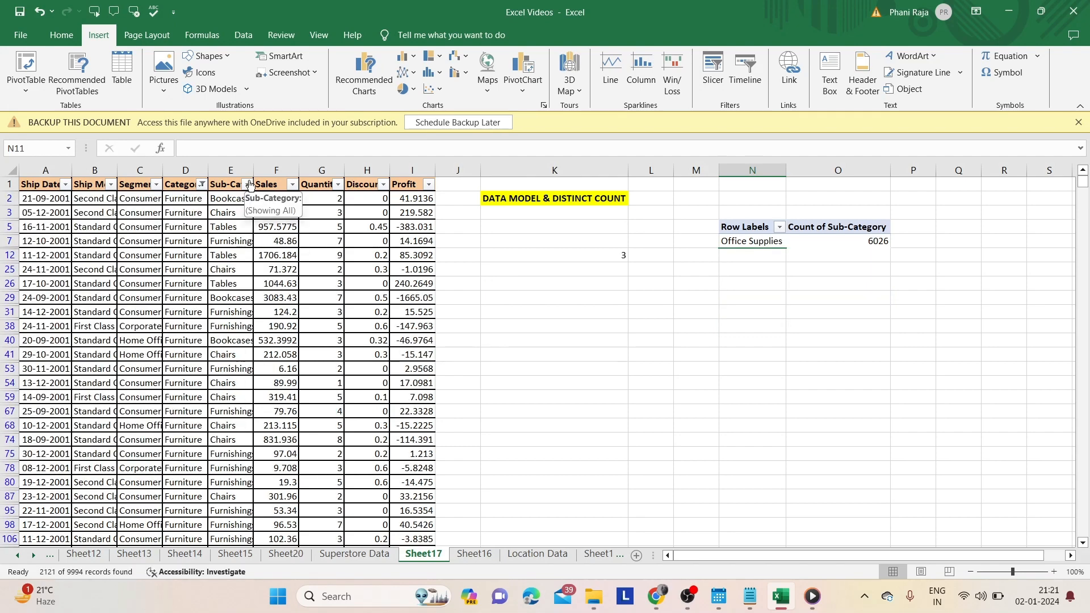
{"action": "left_click", "coordinate": [248, 185]}
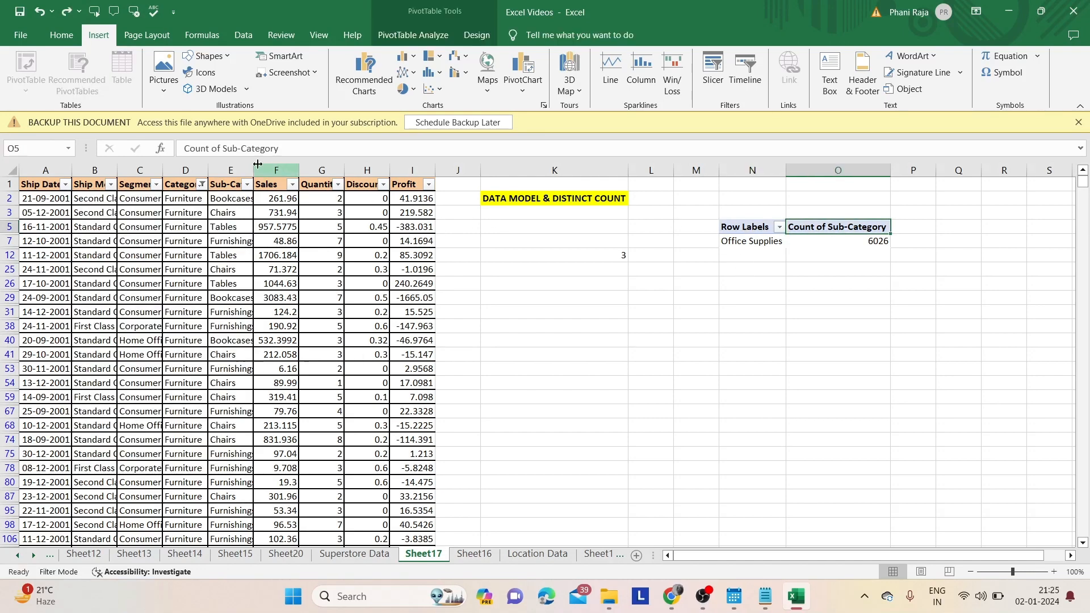
- Remove the Furniture filter from the source data's Category column so every category is shown again
{"action": "left_click", "coordinate": [203, 185]}
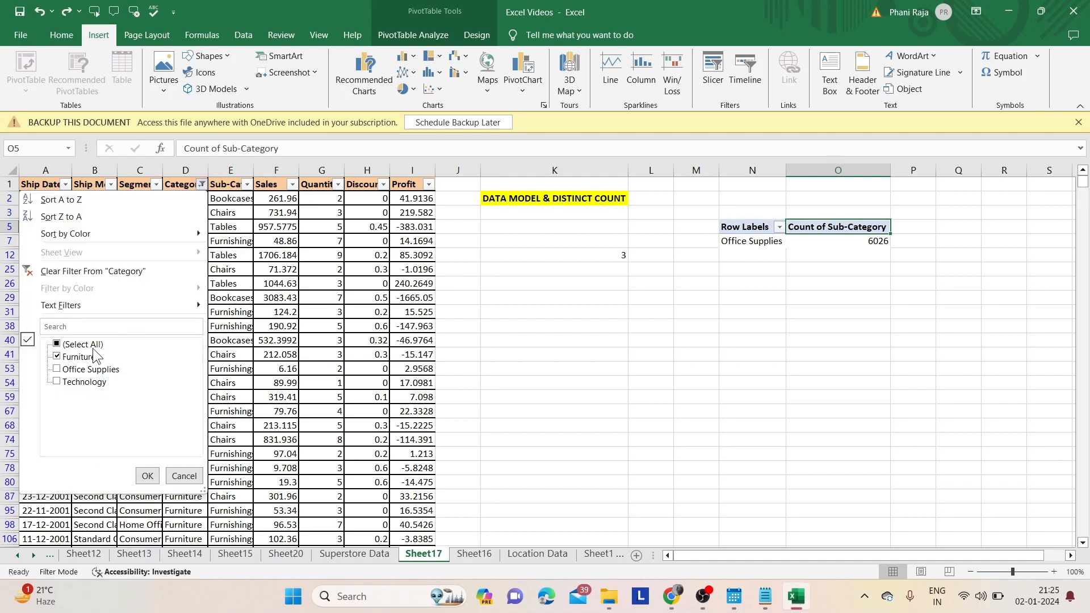
{"action": "left_click", "coordinate": [147, 476]}
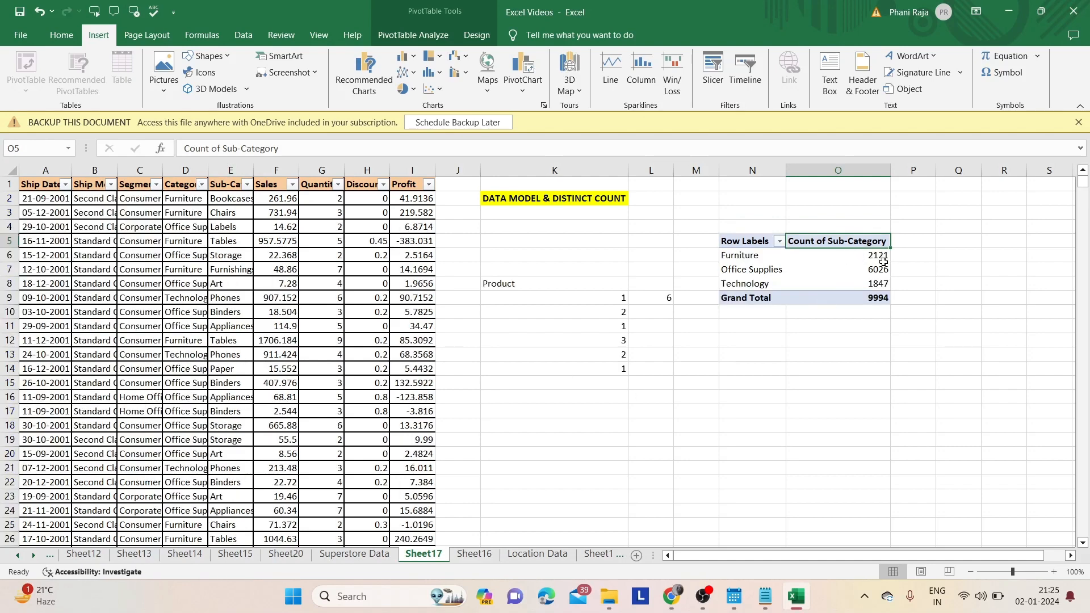
- Change the PivotTable's Sub-Category value field from Count to Distinct Count and deselect the PivotTable
{"action": "mouse_move", "coordinate": [883, 262]}
{"action": "right_click", "coordinate": [816, 241]}
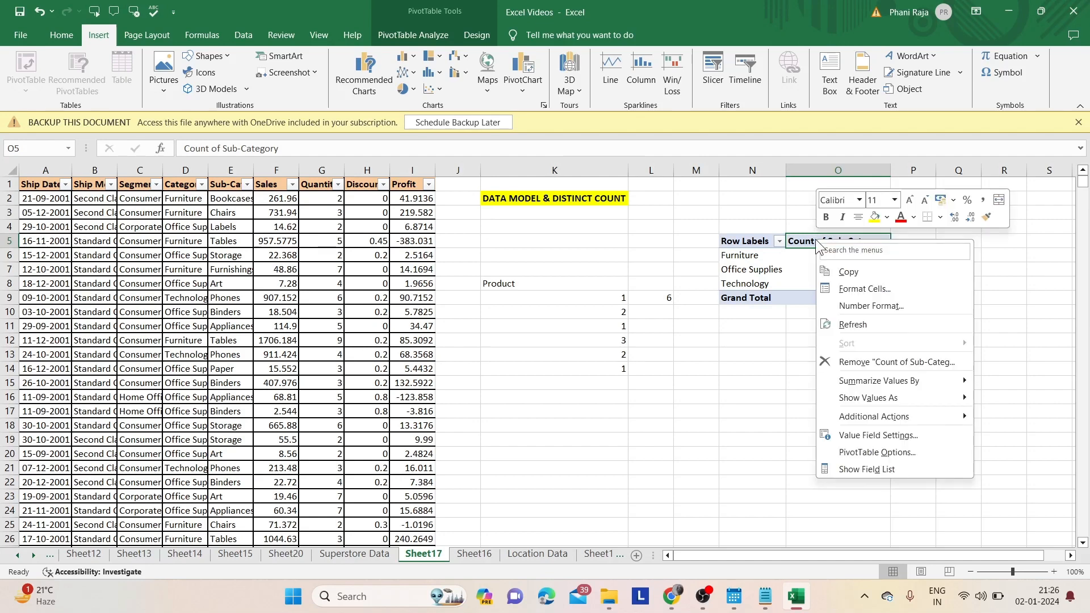
{"action": "left_click", "coordinate": [893, 436]}
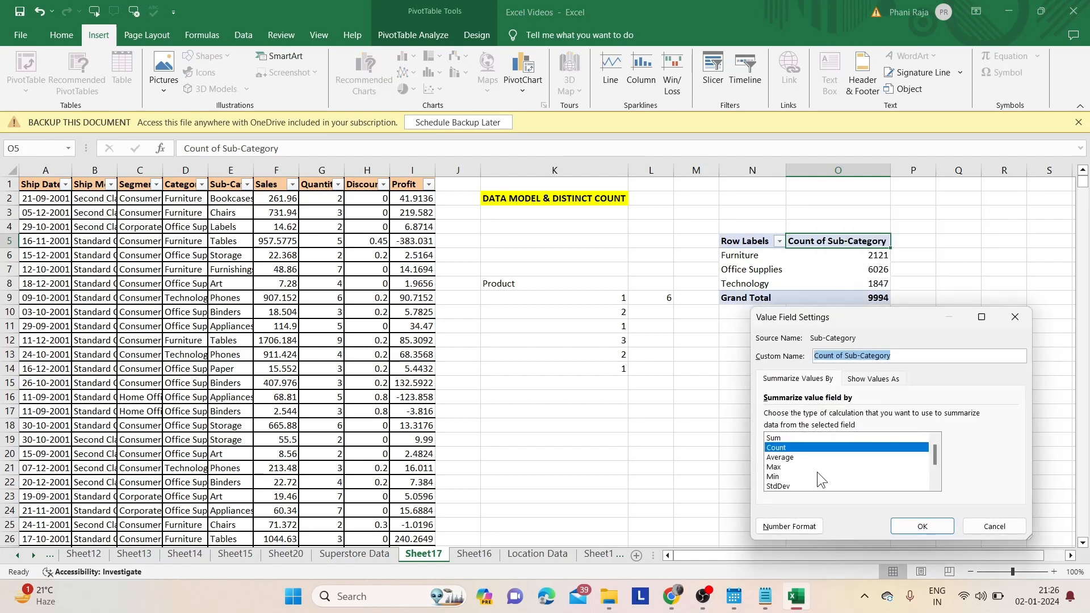
{"action": "left_click_drag", "start_coordinate": [935, 454], "coordinate": [937, 485]}
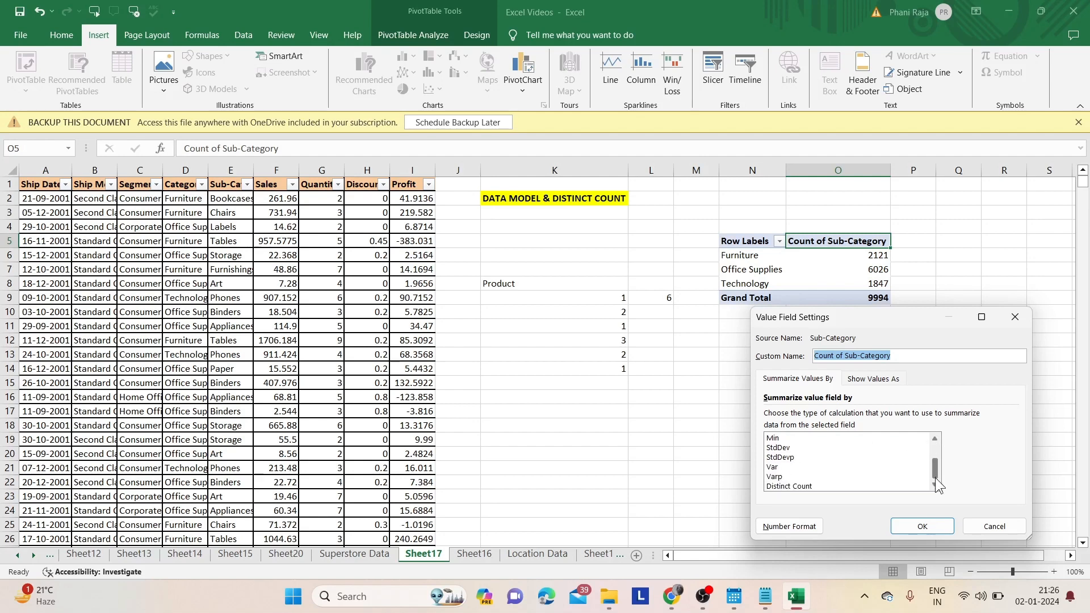
{"action": "left_click", "coordinate": [829, 485]}
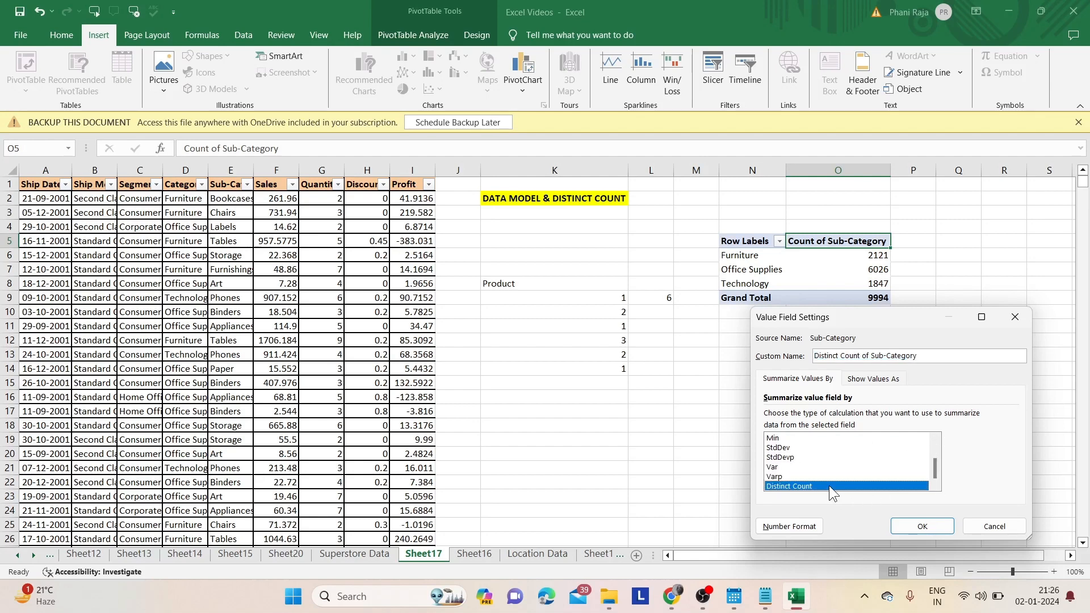
{"action": "left_click", "coordinate": [907, 526]}
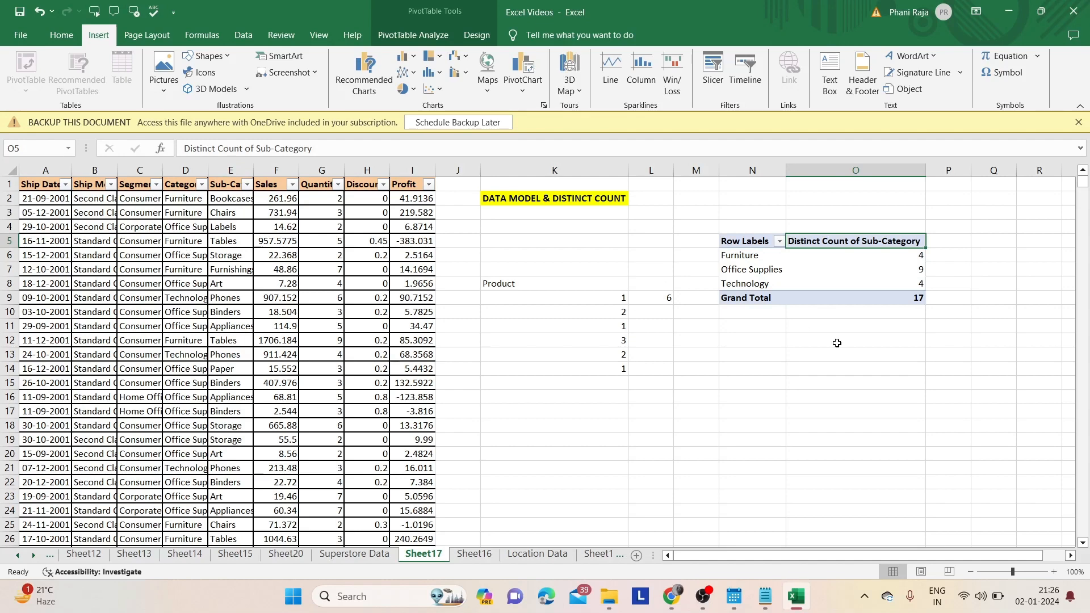
{"action": "left_click", "coordinate": [856, 314]}
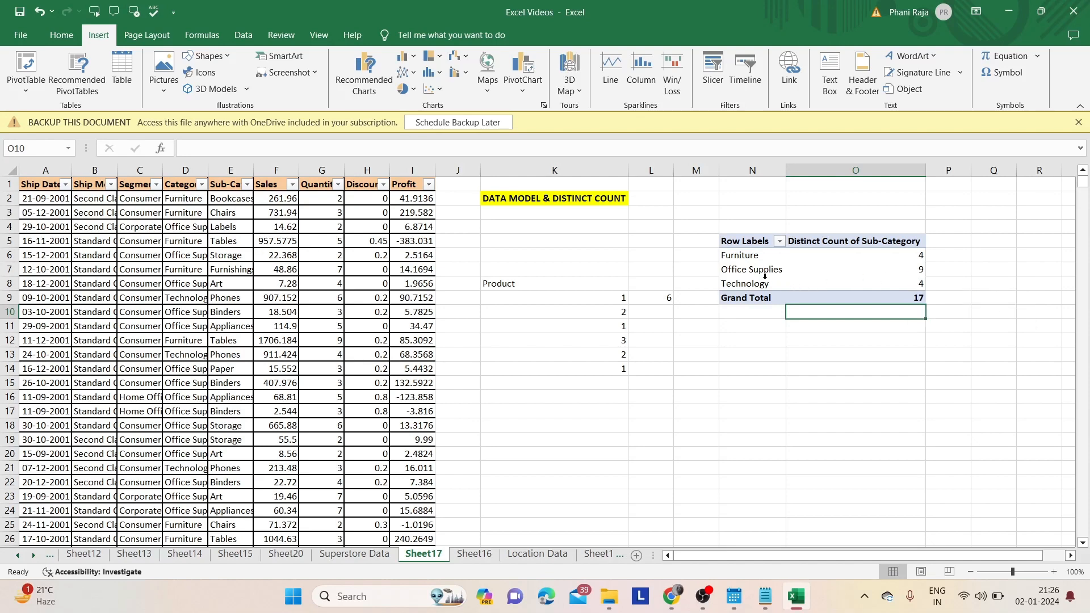
{"action": "left_click", "coordinate": [764, 325]}
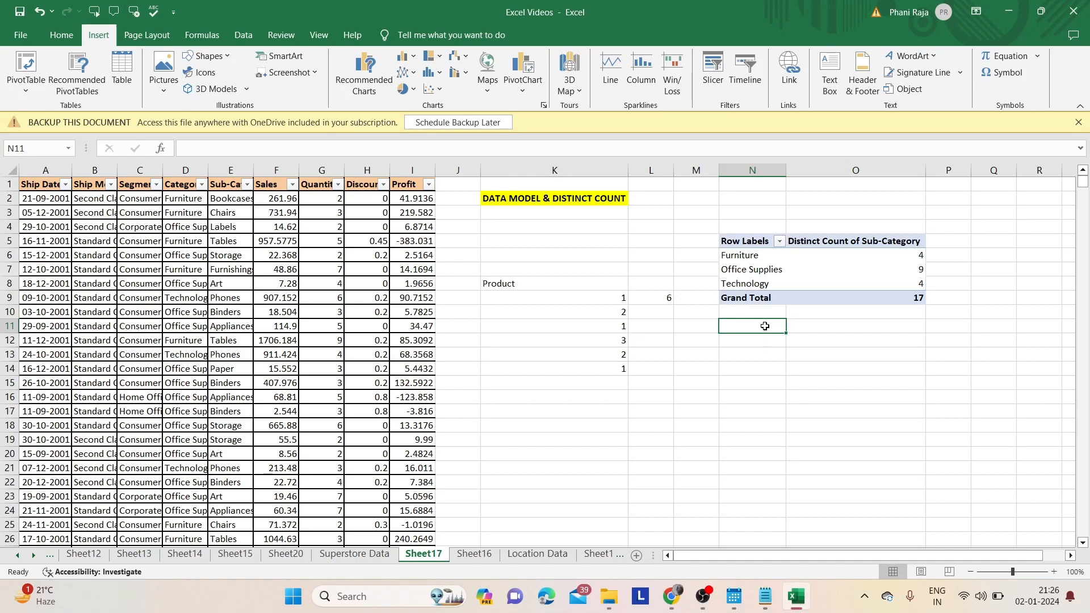